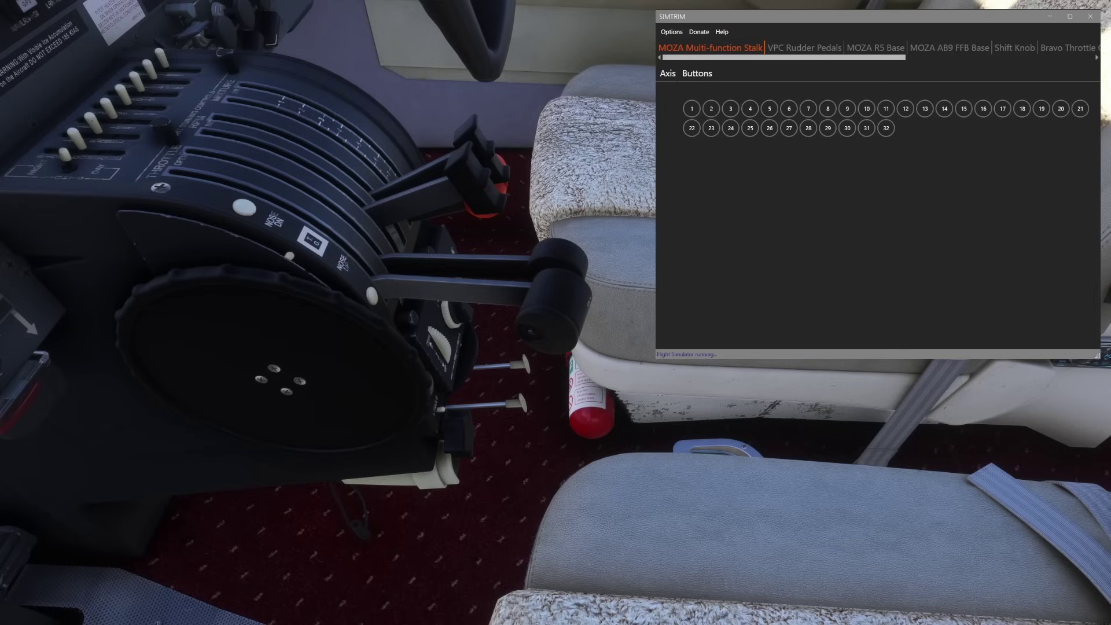
- Show the axes and buttons of the Bravo Throttle Quadrant
{"action": "left_click", "coordinate": [731, 211]}
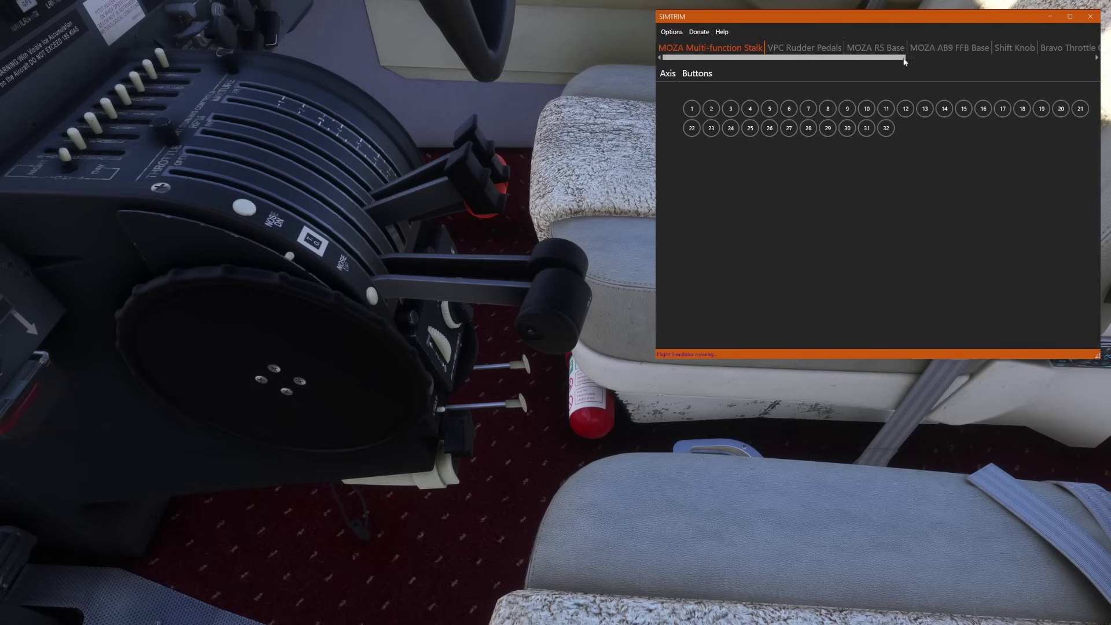
{"action": "left_click_drag", "start_coordinate": [871, 59], "coordinate": [1058, 59]}
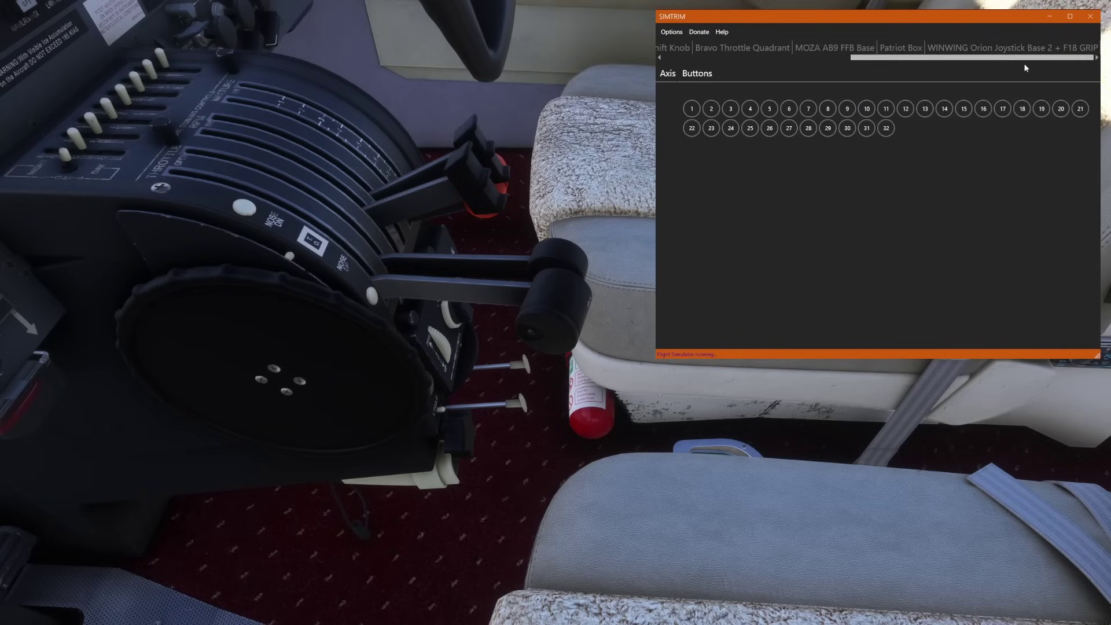
{"action": "left_click_drag", "start_coordinate": [1023, 58], "coordinate": [938, 60]}
{"action": "left_click", "coordinate": [929, 49]}
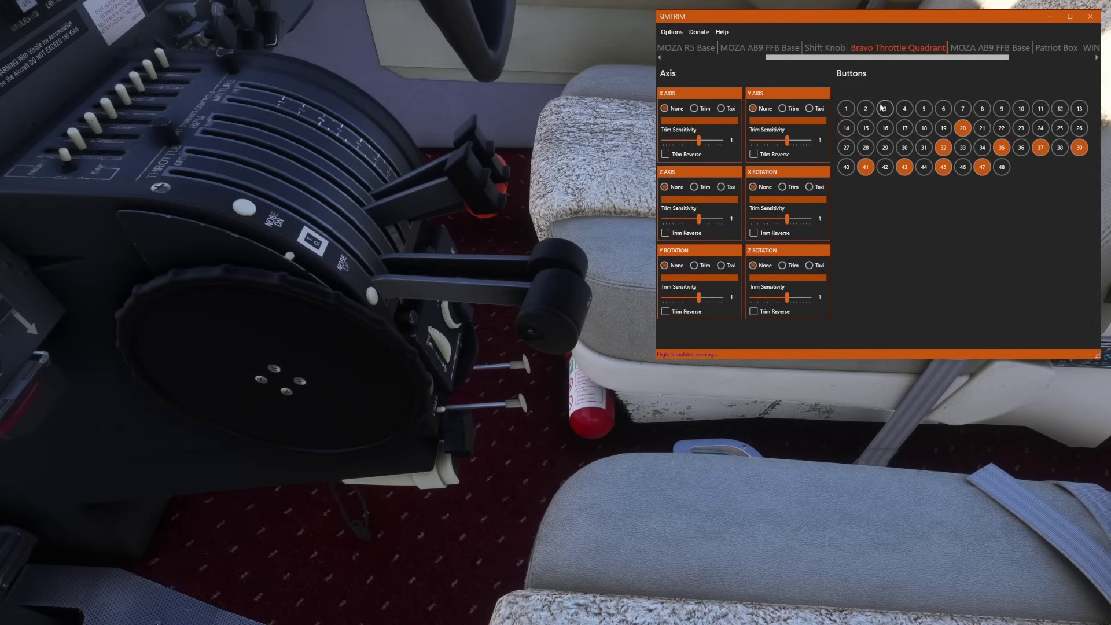
{"action": "left_click", "coordinate": [943, 165]}
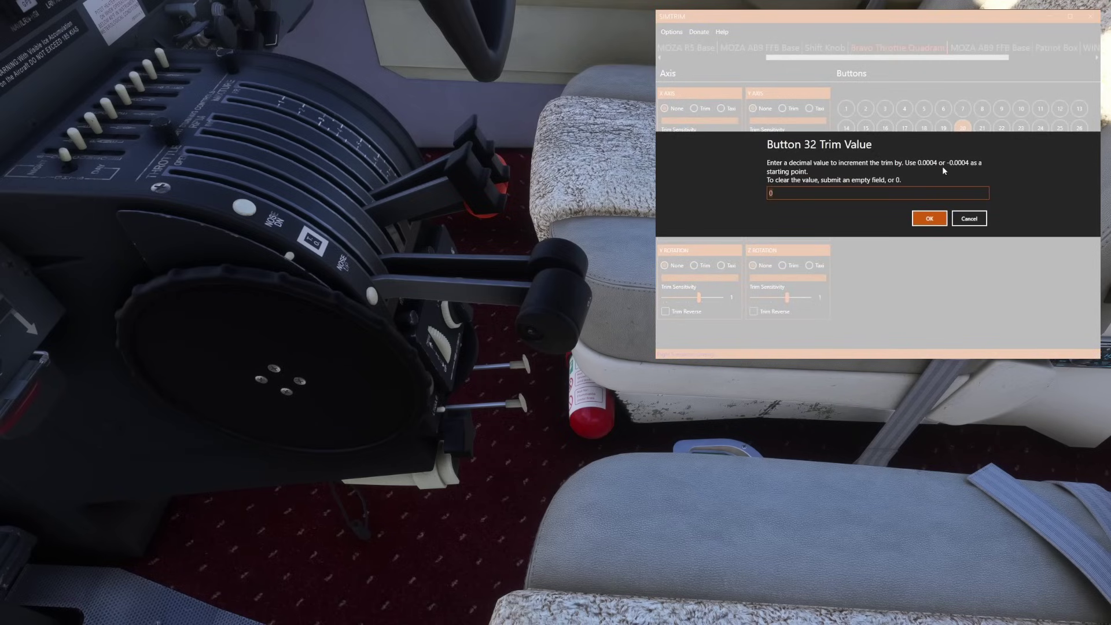
{"action": "left_click", "coordinate": [965, 223]}
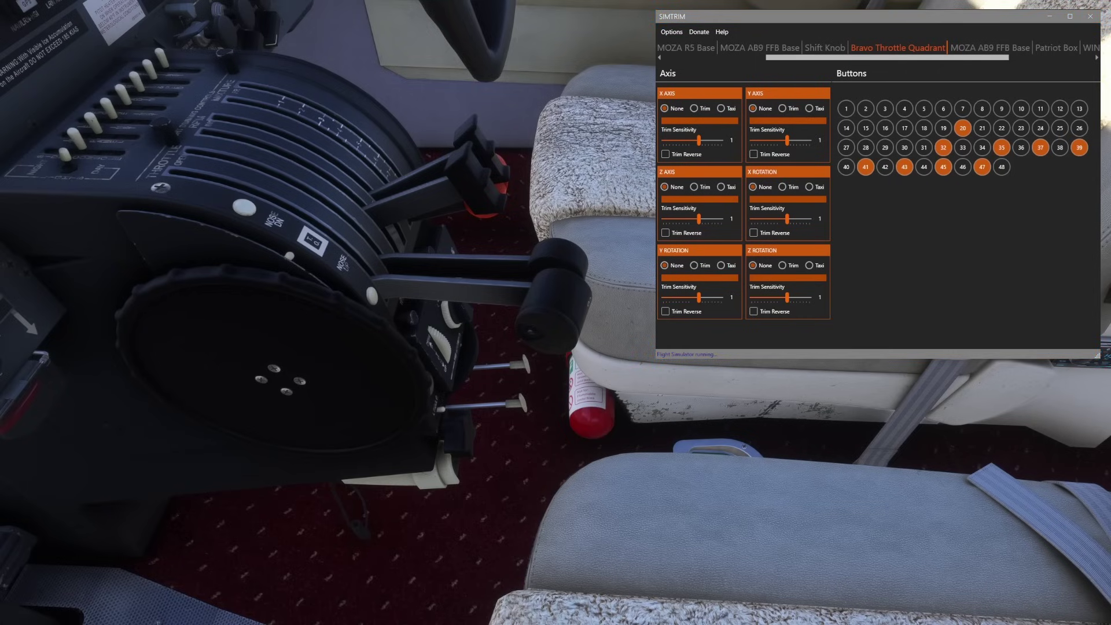
{"action": "left_click", "coordinate": [945, 168]}
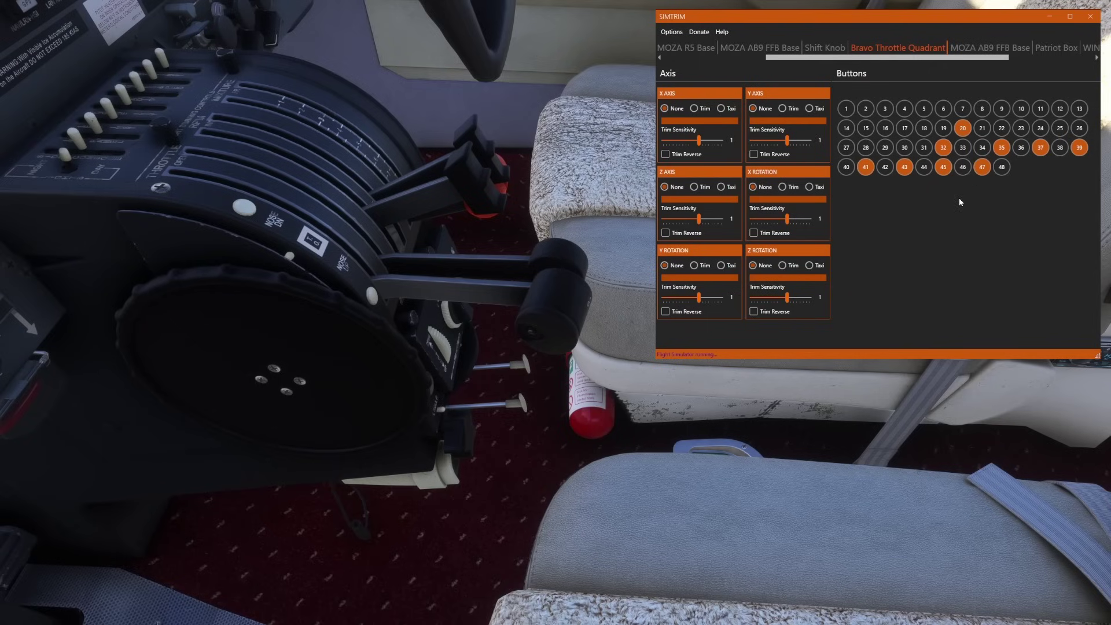
- Set the trim value of button 22 on the Bravo Throttle Quadrant to -0.0004
{"action": "left_click", "coordinate": [1003, 129]}
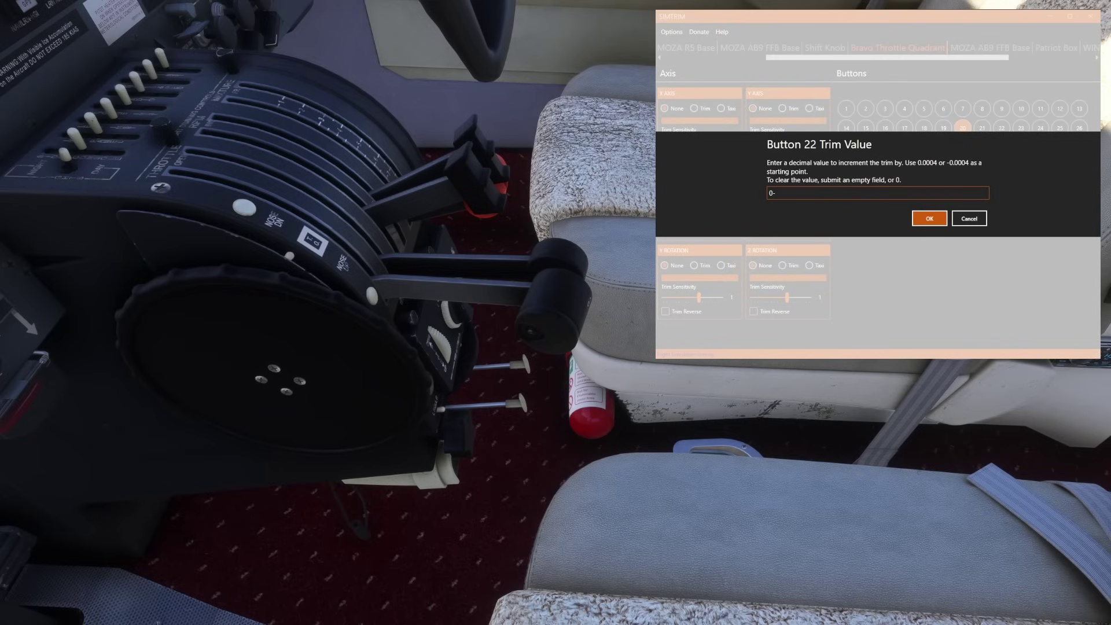
{"action": "key", "text": "BackSpace"}
{"action": "key", "text": "BackSpace"}
{"action": "type", "text": "-0.0004"}
{"action": "left_click", "coordinate": [931, 218]}
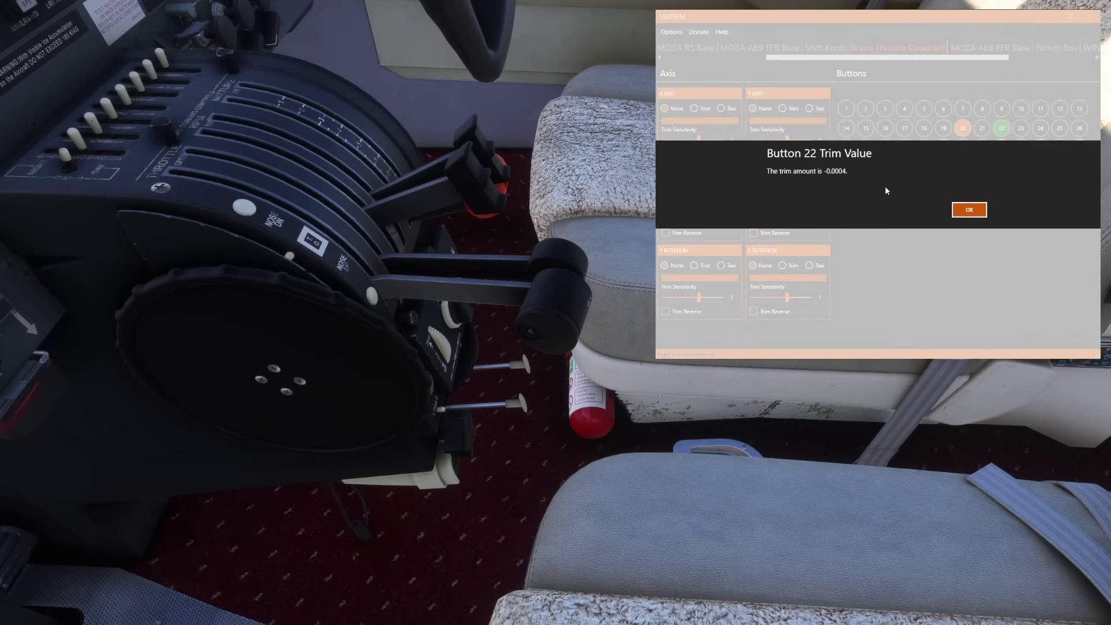
{"action": "left_click", "coordinate": [956, 212]}
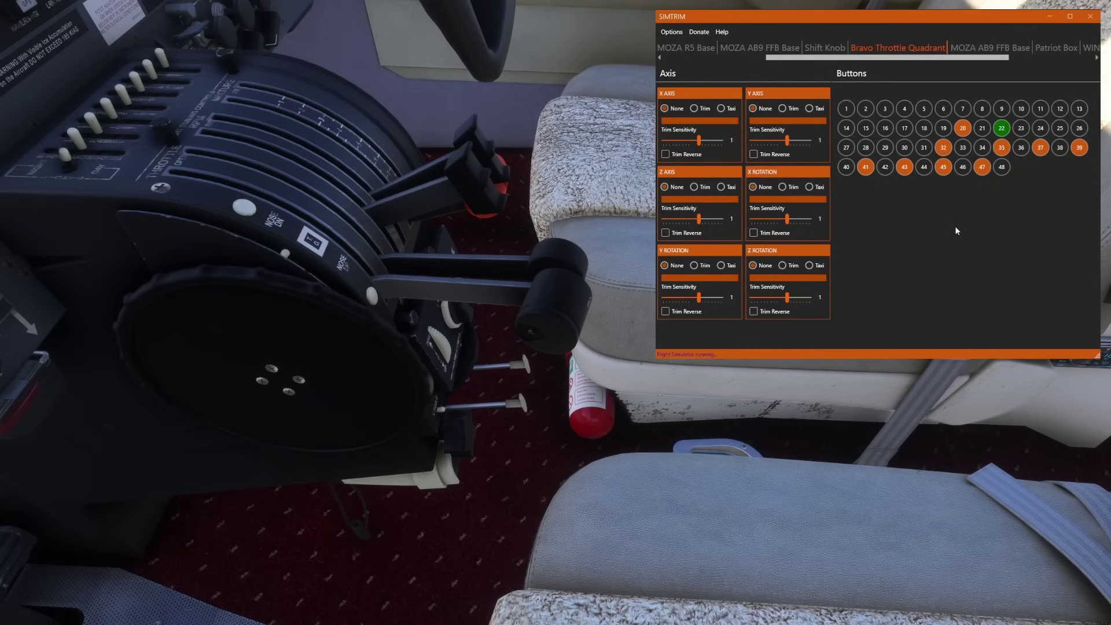
- Change the trim value of button 22 to -0.001
{"action": "left_click", "coordinate": [1004, 129]}
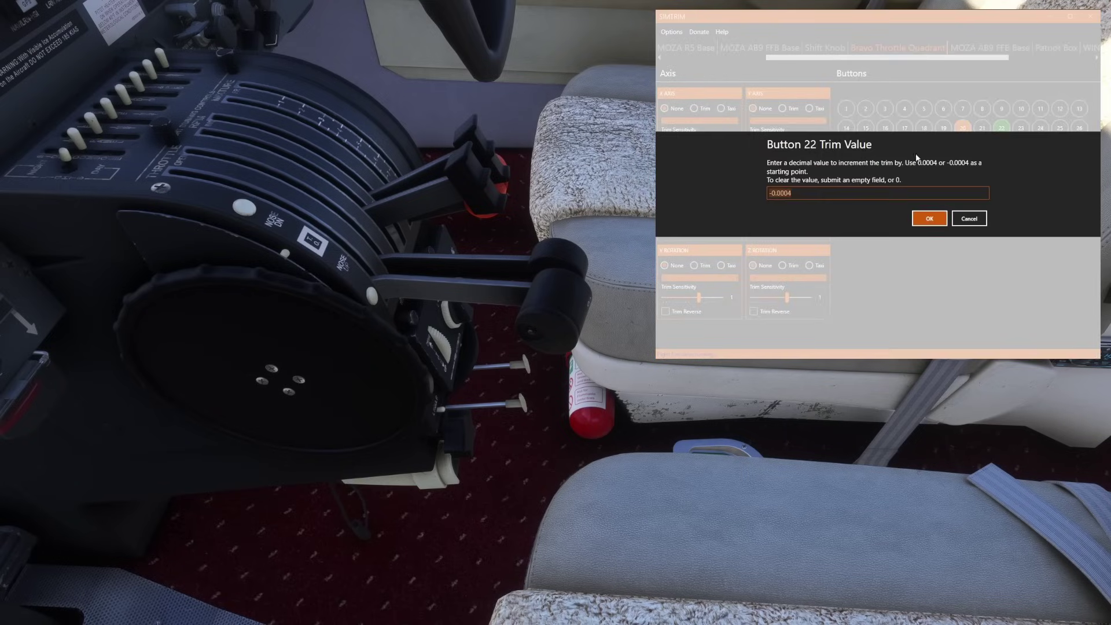
{"action": "left_click", "coordinate": [828, 193]}
{"action": "key", "text": "BackSpace"}
{"action": "key", "text": "BackSpace"}
{"action": "left_click", "coordinate": [932, 219]}
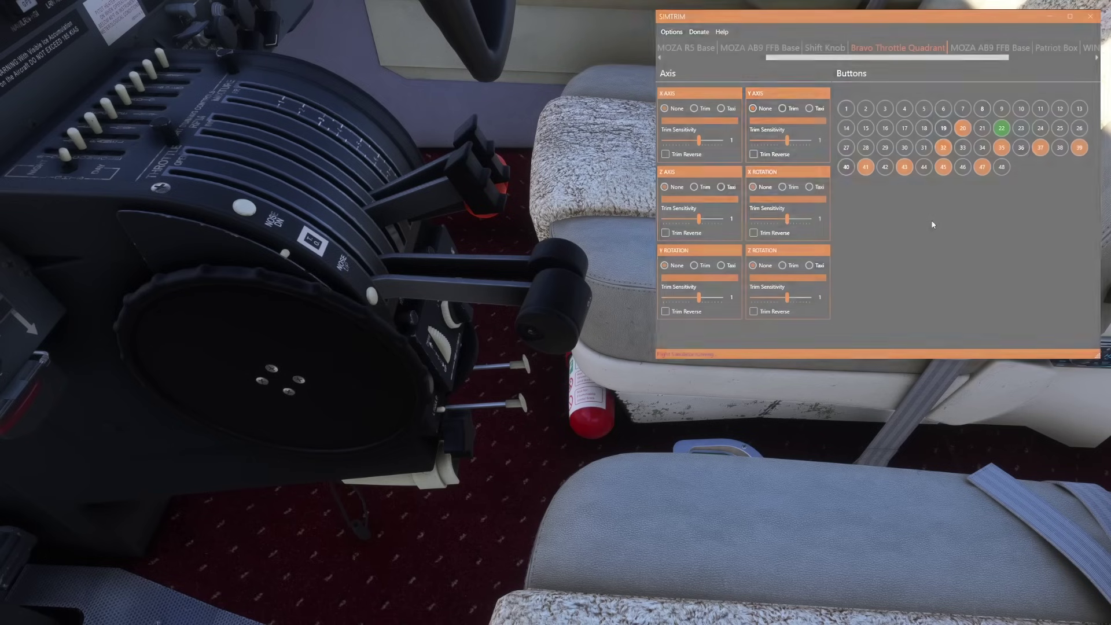
{"action": "left_click", "coordinate": [970, 211]}
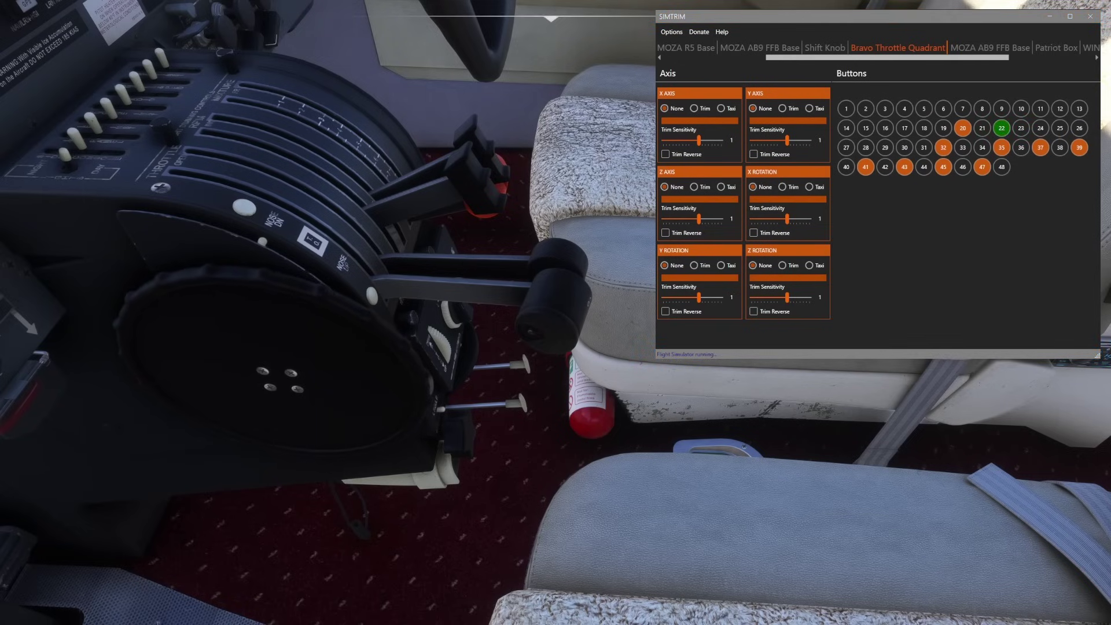
- Increase the trim step of button 22 by setting its value to -0.005
{"action": "left_click", "coordinate": [1002, 128]}
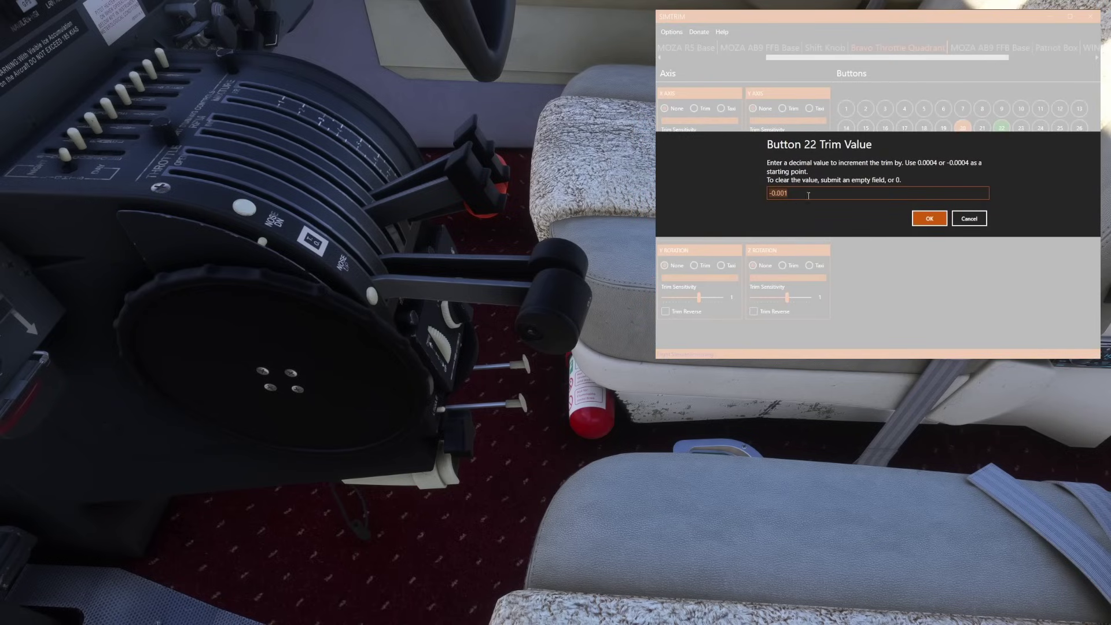
{"action": "left_click", "coordinate": [809, 195]}
{"action": "key", "text": "BackSpace"}
{"action": "type", "text": "5"}
{"action": "left_click", "coordinate": [932, 218]}
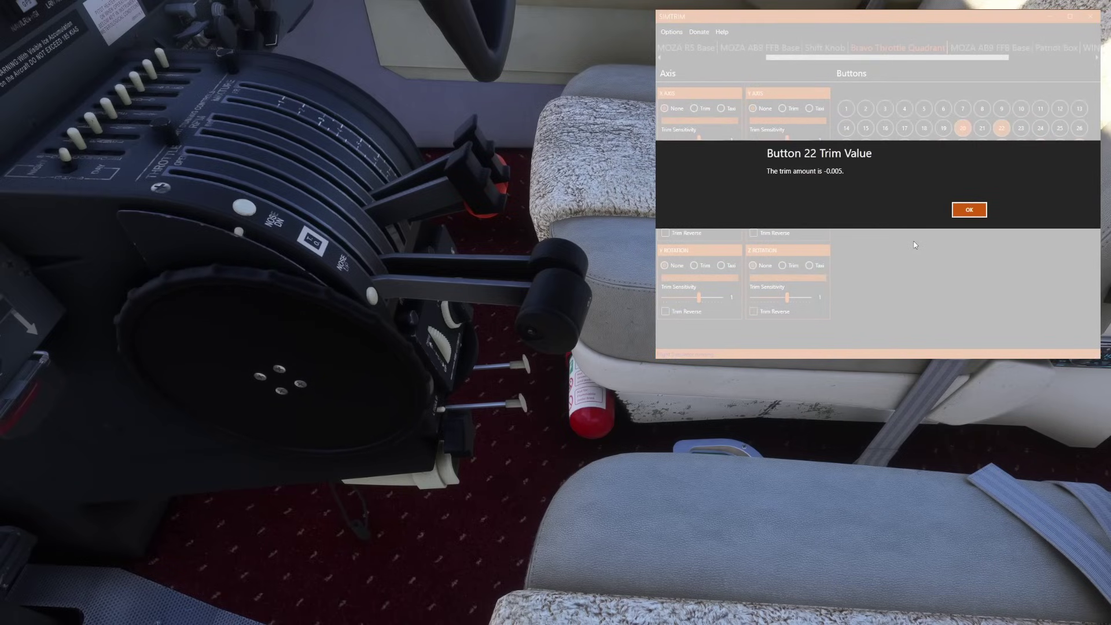
{"action": "left_click", "coordinate": [964, 210]}
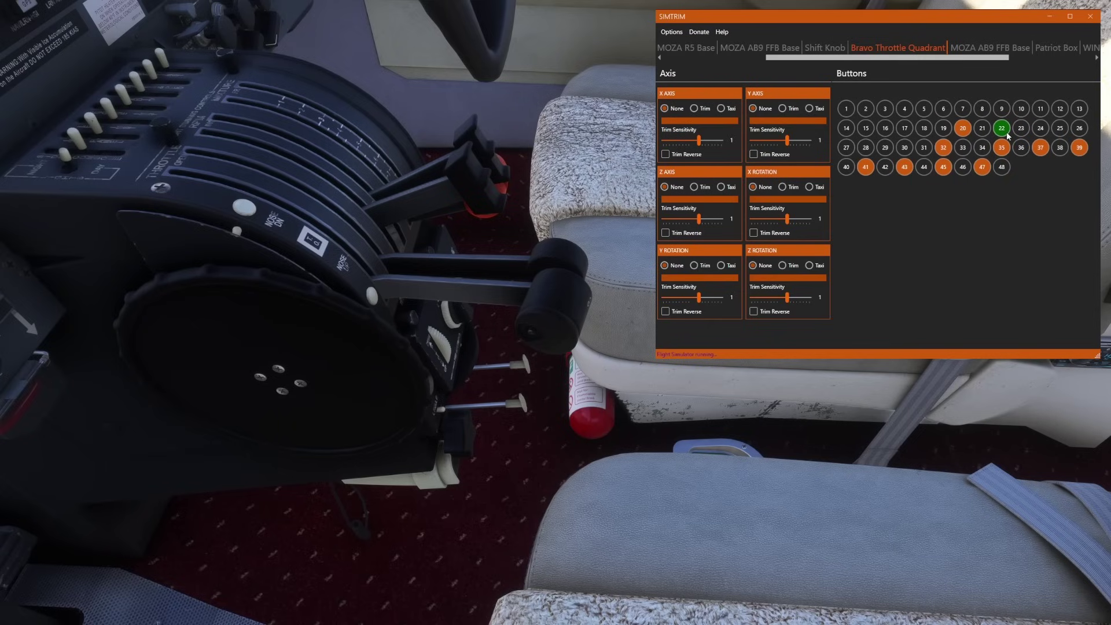
- Set the trim value of button 22 back to -0.001
{"action": "left_click", "coordinate": [1005, 131]}
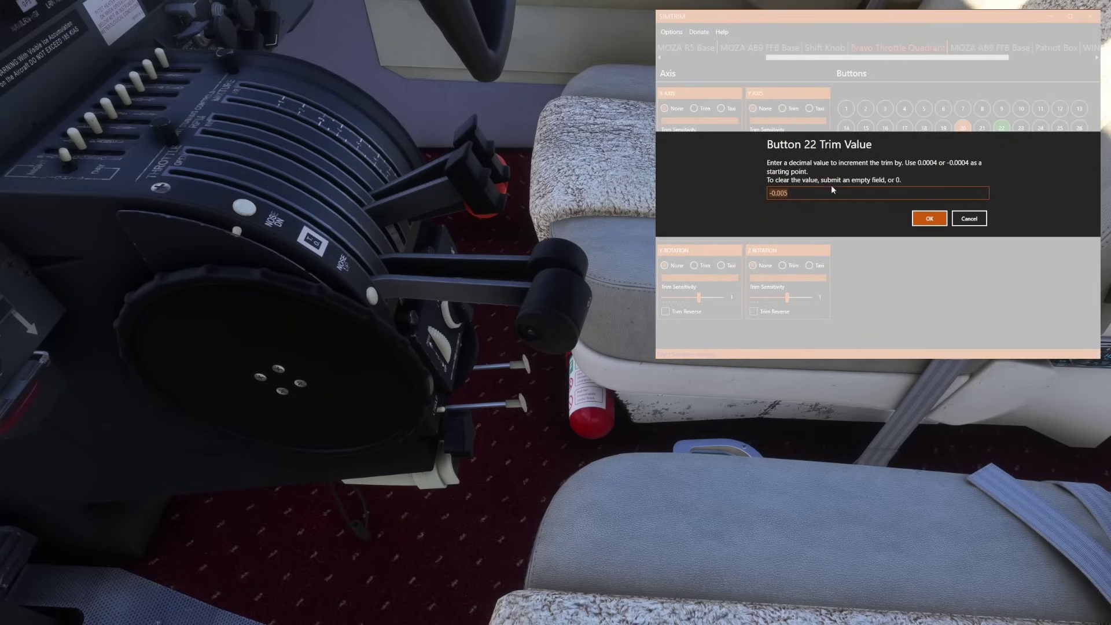
{"action": "left_click", "coordinate": [820, 193]}
{"action": "key", "text": "BackSpace"}
{"action": "type", "text": "1"}
{"action": "left_click", "coordinate": [930, 218]}
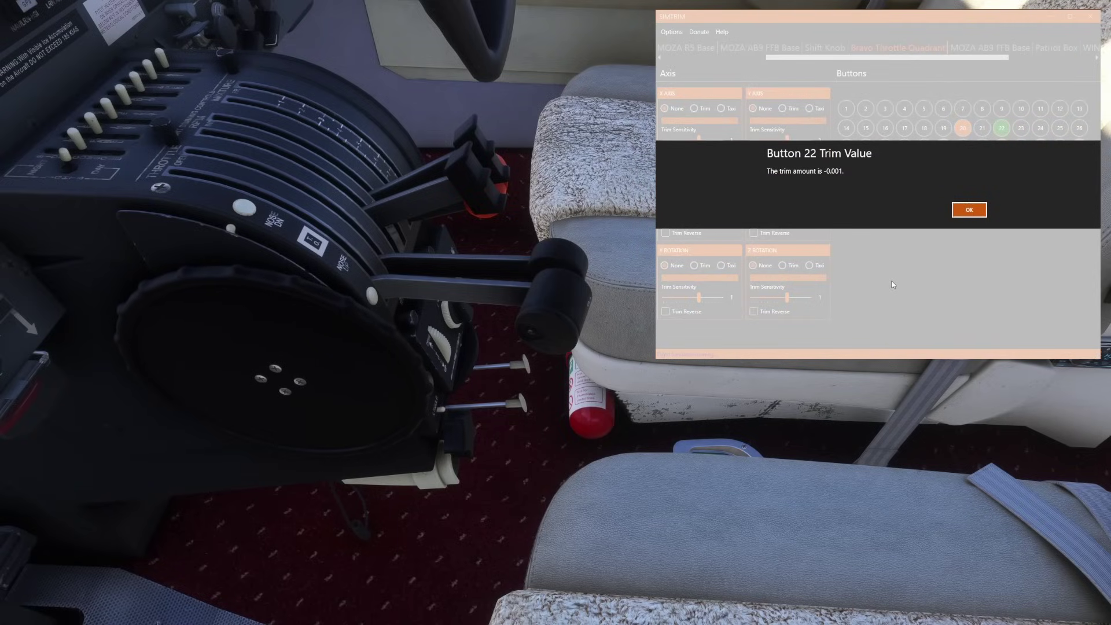
{"action": "left_click", "coordinate": [969, 210]}
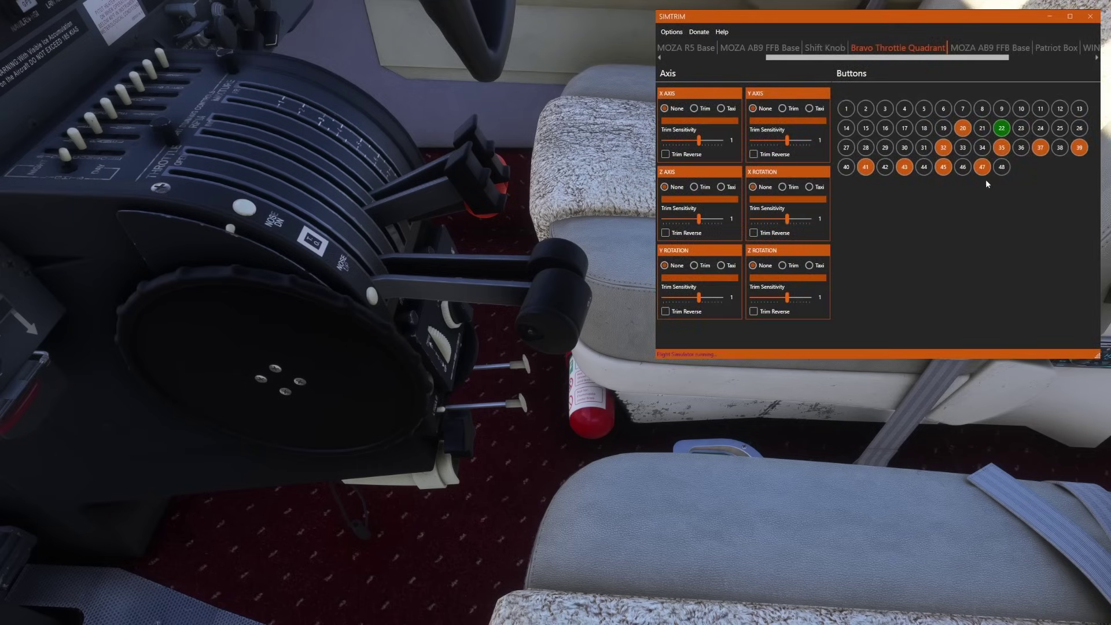
- Set the trim value of button 23 to 0.001
{"action": "left_click", "coordinate": [1021, 128]}
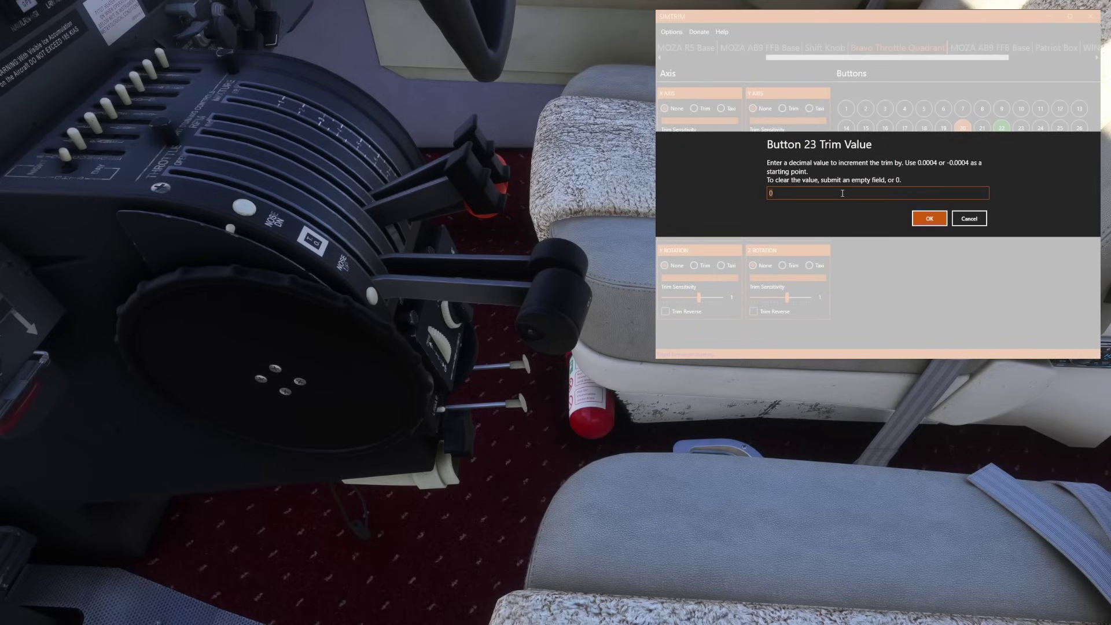
{"action": "type", "text": "0.001"}
{"action": "key", "text": "Return"}
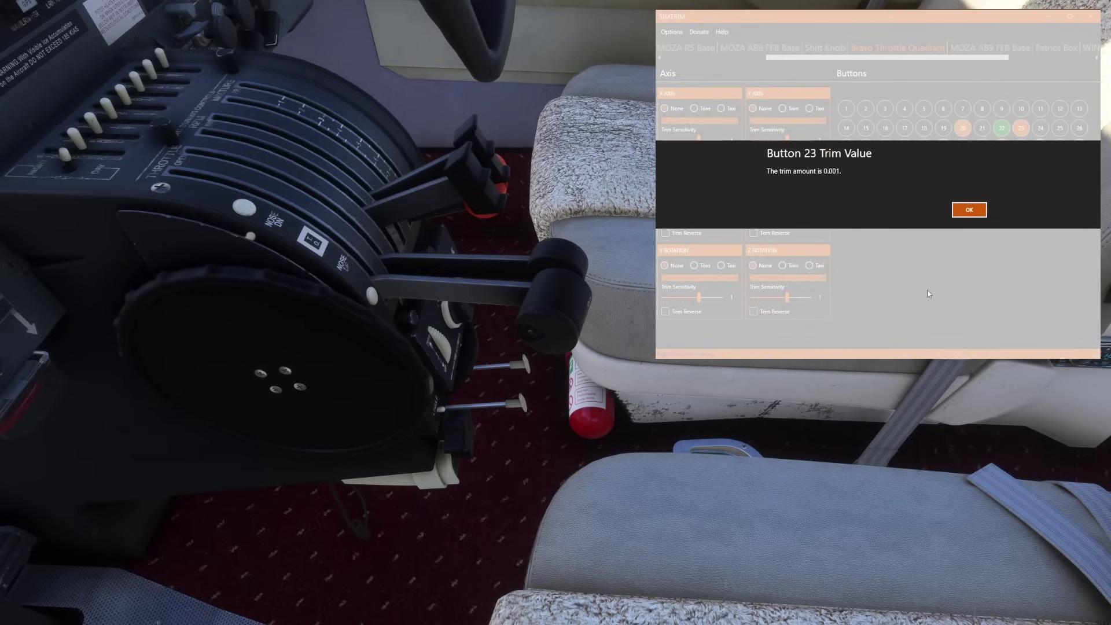
{"action": "left_click", "coordinate": [969, 210]}
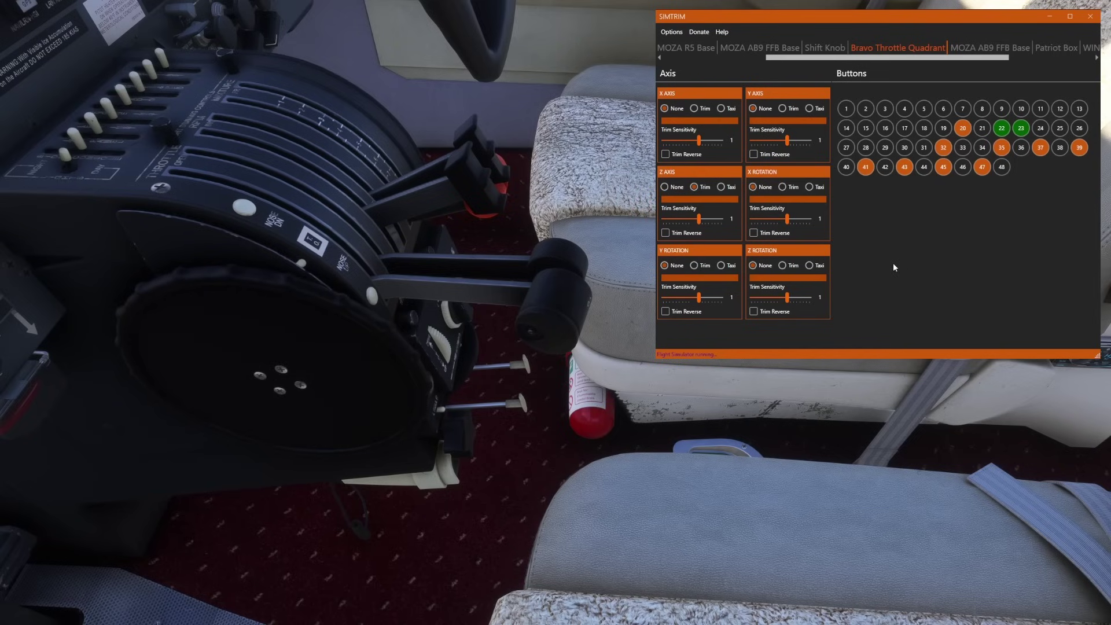
- Try the Z axis Trim Sensitivity and Trim Reverse settings, restoring sensitivity to 1 and switching Trim Reverse back off
{"action": "left_click_drag", "start_coordinate": [701, 220], "coordinate": [676, 219]}
{"action": "left_click_drag", "start_coordinate": [679, 222], "coordinate": [697, 222]}
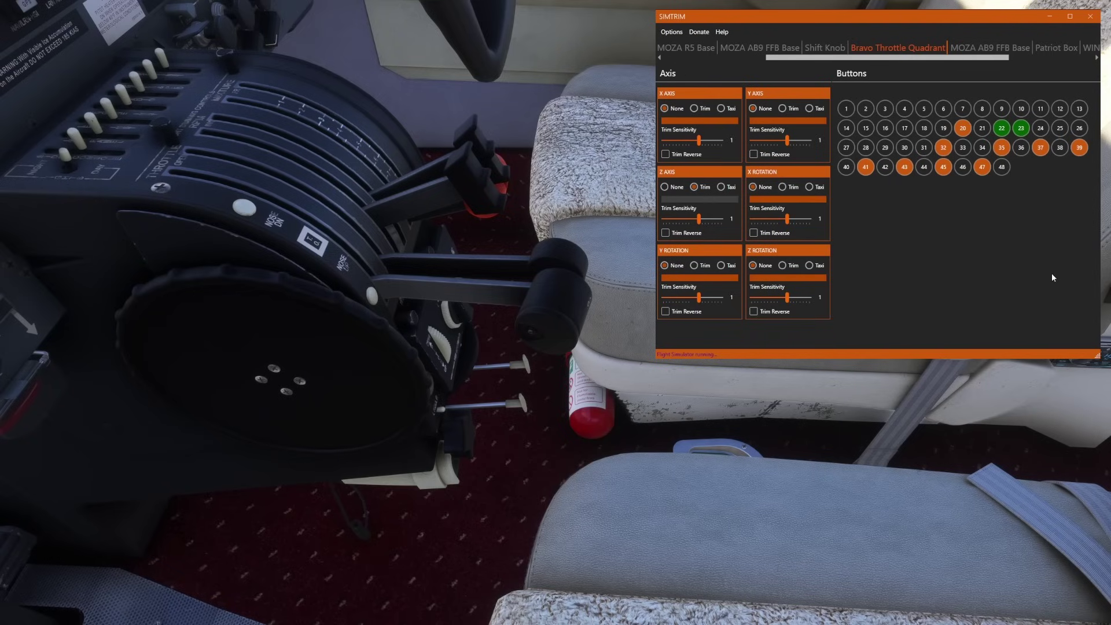
{"action": "left_click", "coordinate": [666, 233]}
{"action": "left_click", "coordinate": [551, 19]}
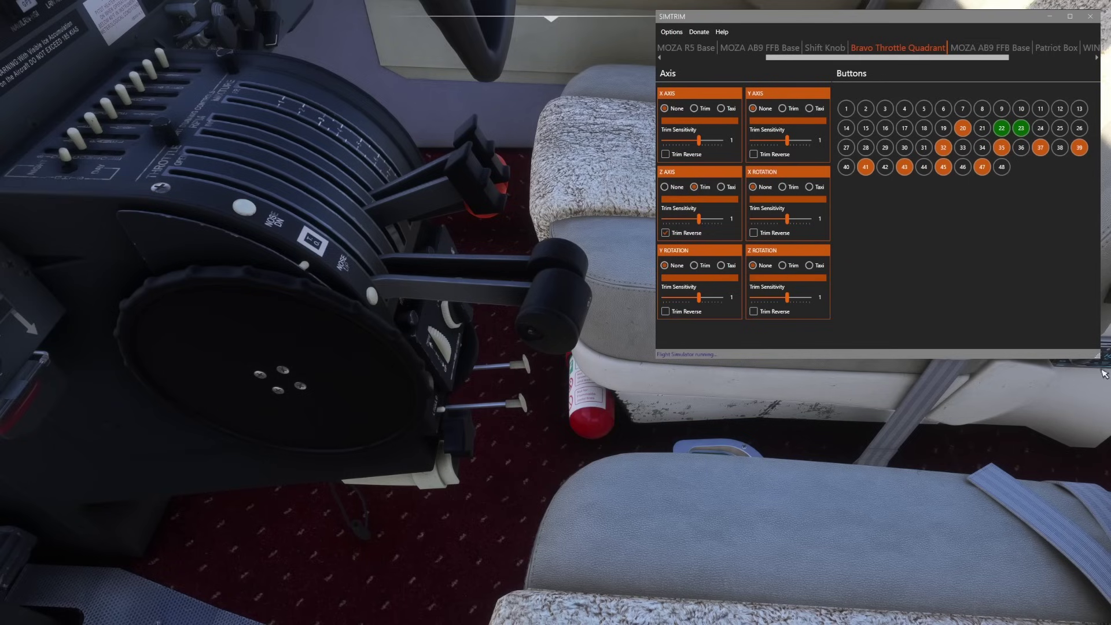
{"action": "left_click", "coordinate": [889, 320]}
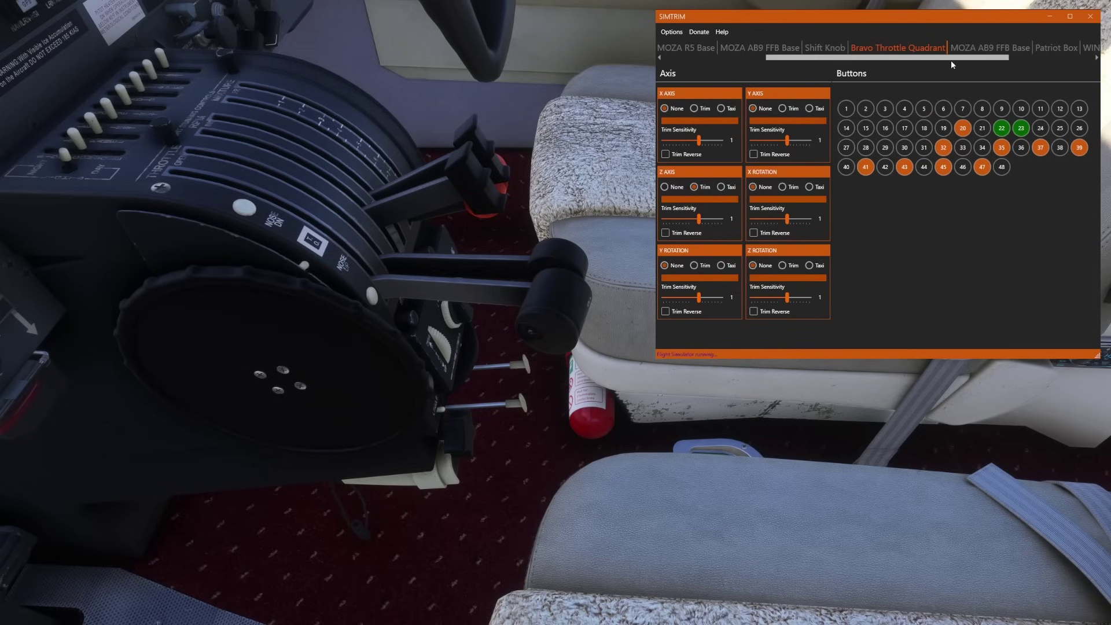
- Set the north hat direction's trim value to -0.004 on the WINWING Orion Joystick Base 2 + F18 GRIP
{"action": "left_click", "coordinate": [1017, 56]}
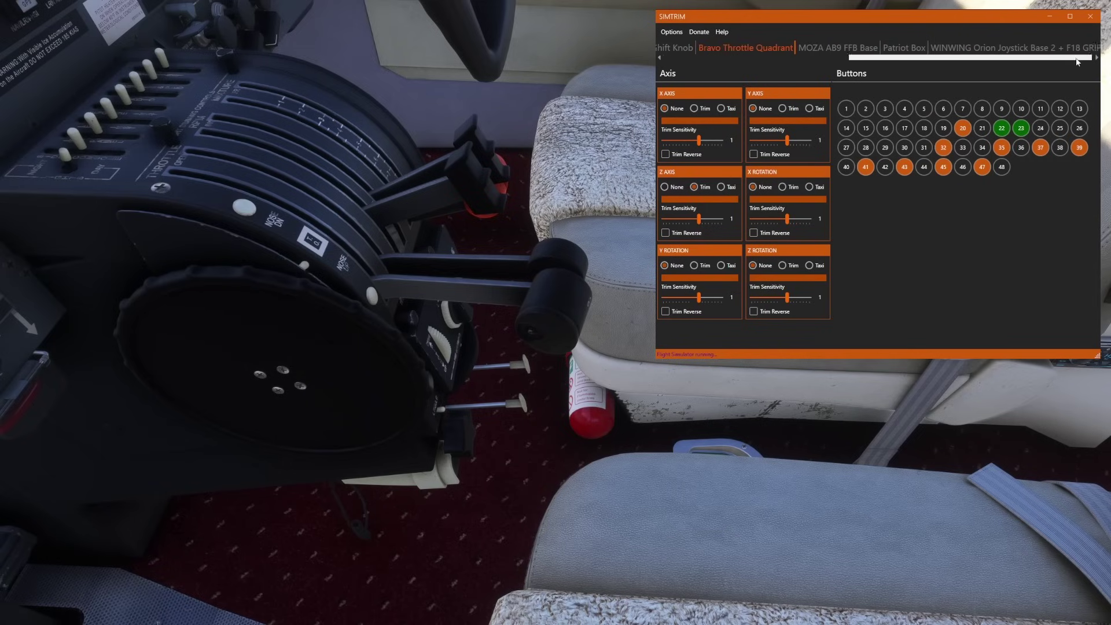
{"action": "left_click", "coordinate": [1025, 48]}
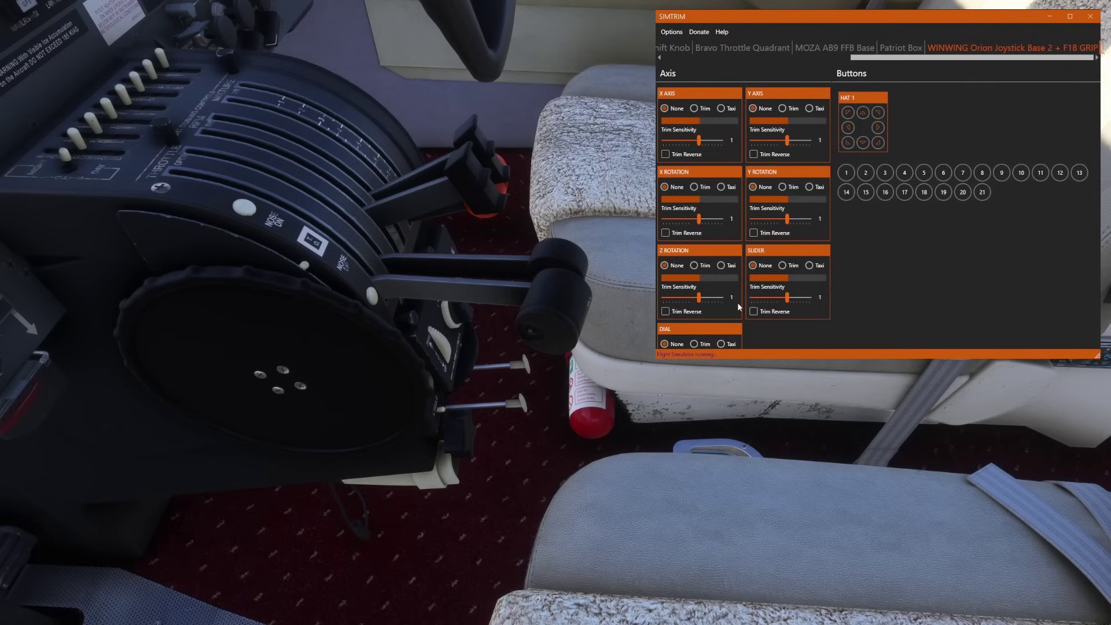
{"action": "left_click", "coordinate": [866, 112]}
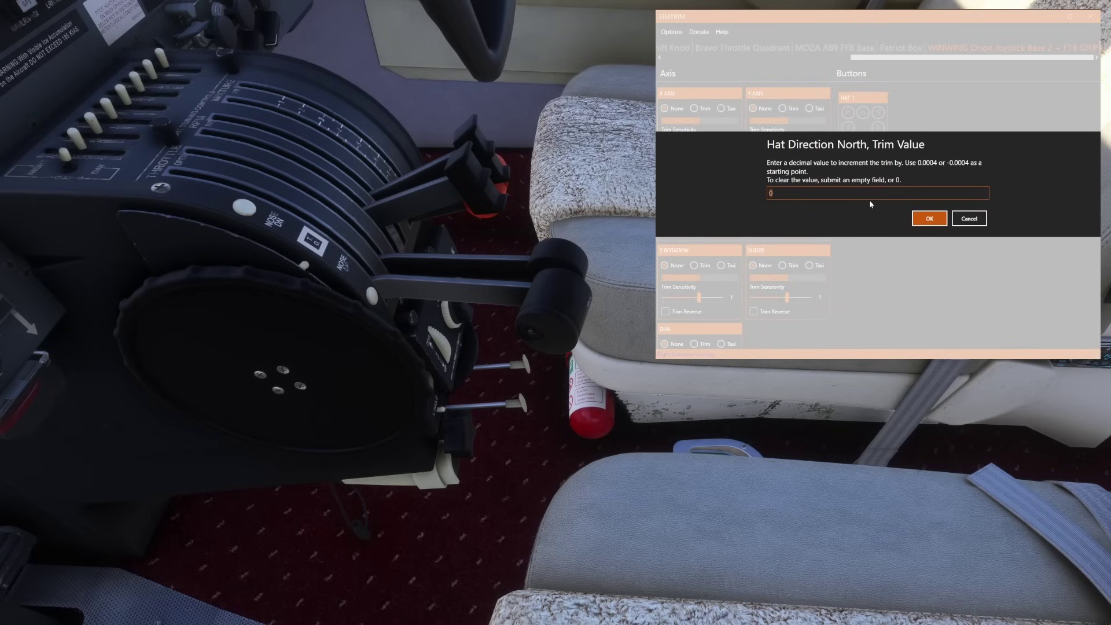
{"action": "type", "text": "-0.004"}
{"action": "left_click", "coordinate": [929, 218]}
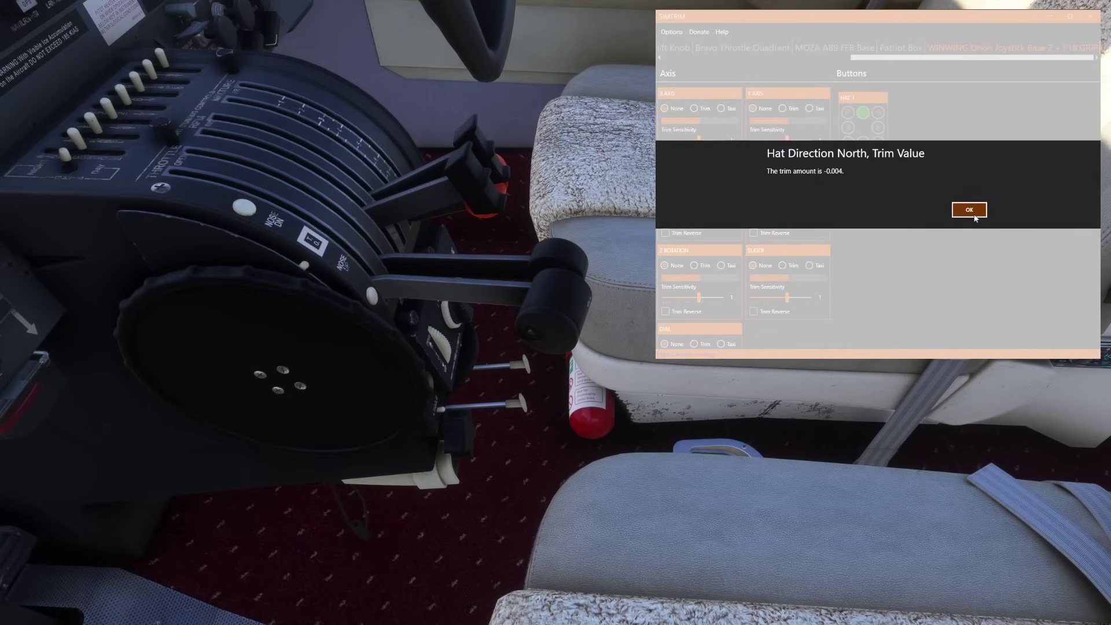
{"action": "left_click", "coordinate": [972, 212]}
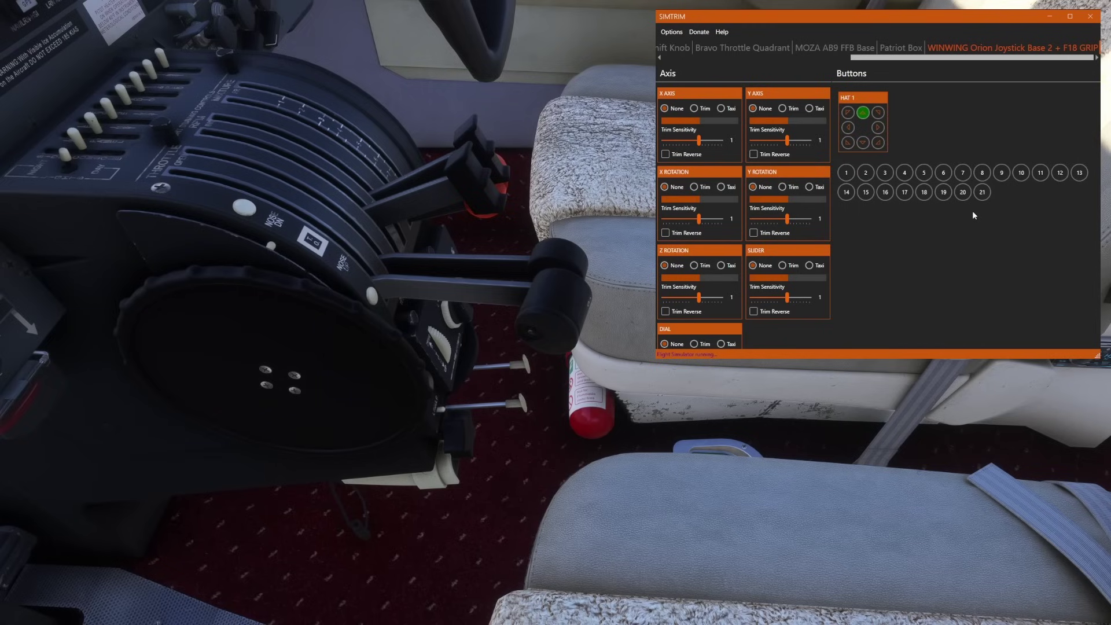
- Set the south hat direction's trim value to 0.001 and recheck the value of the north direction
{"action": "left_click", "coordinate": [863, 143]}
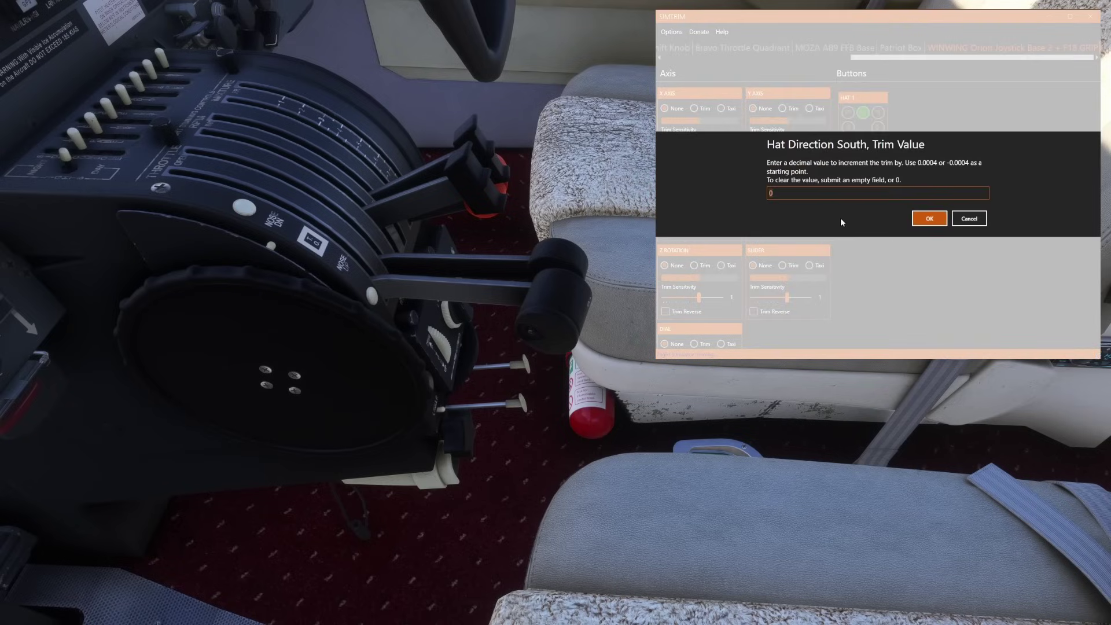
{"action": "type", "text": "0.001"}
{"action": "key", "text": "Return"}
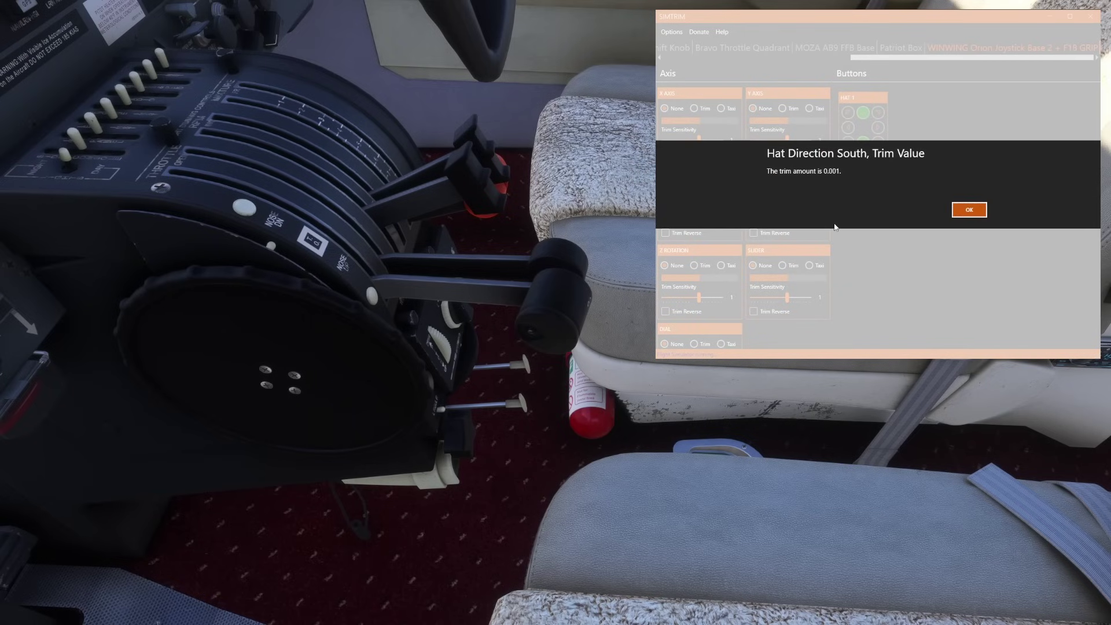
{"action": "left_click", "coordinate": [979, 213]}
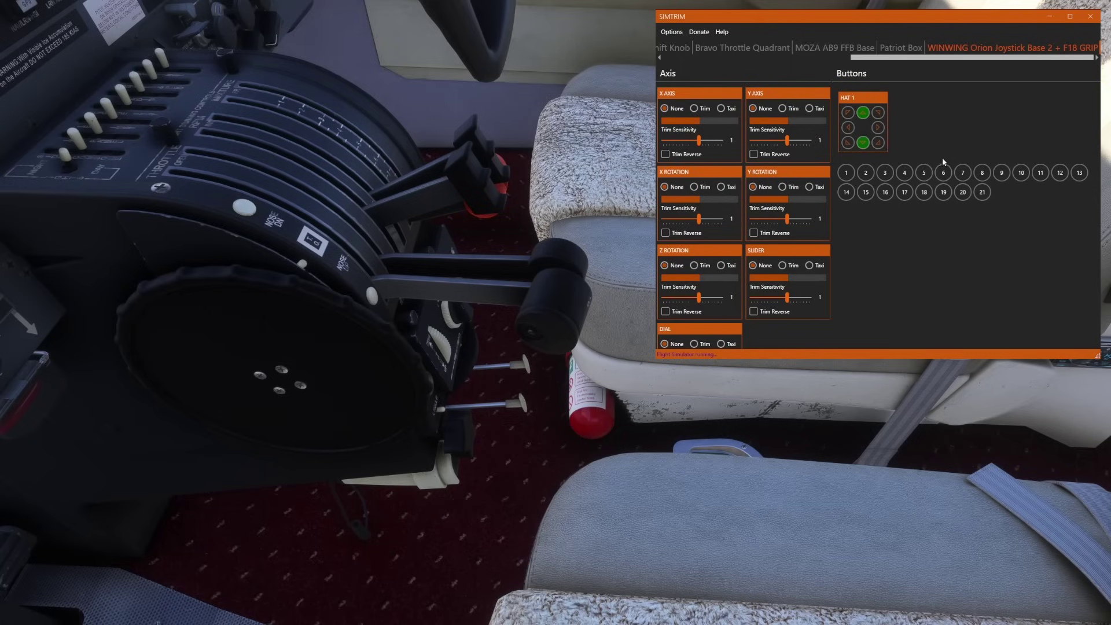
{"action": "left_click", "coordinate": [863, 112]}
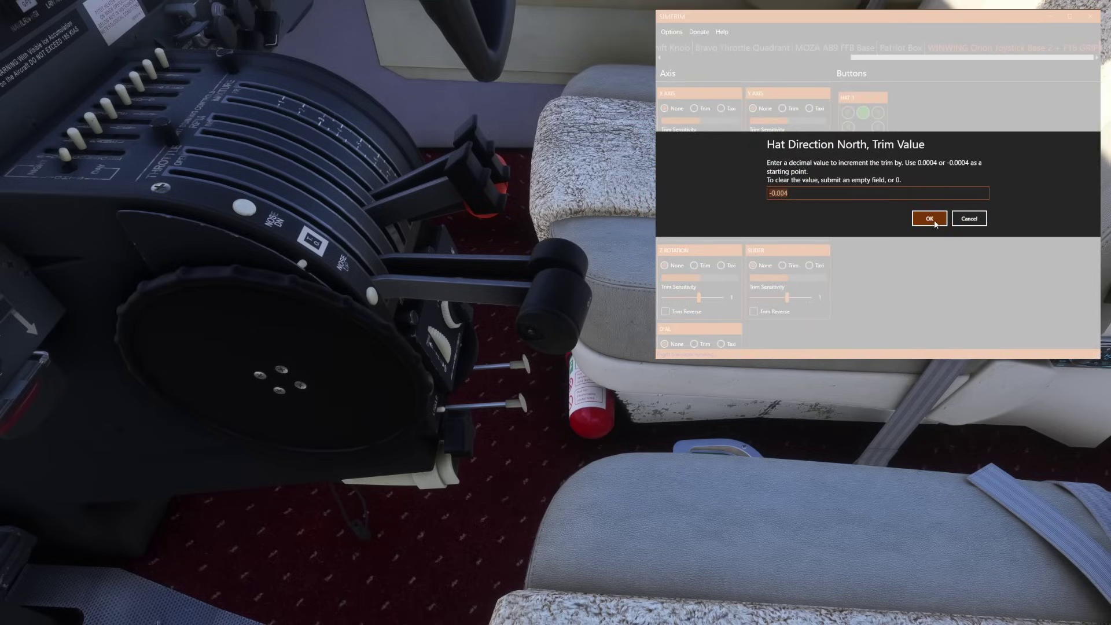
{"action": "left_click", "coordinate": [957, 223]}
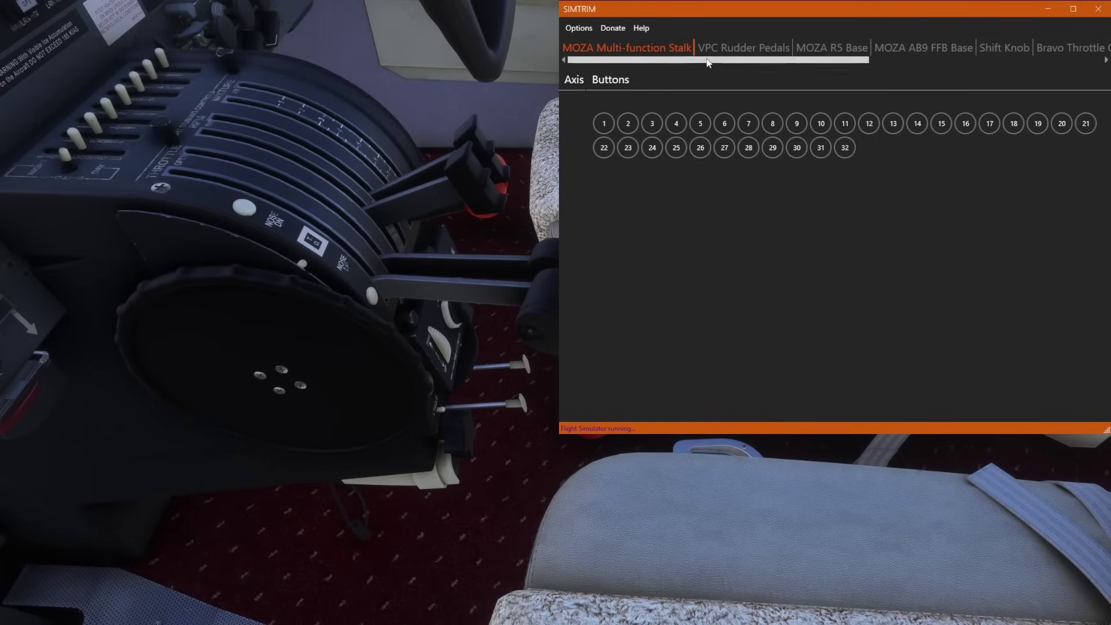
- Examine the axes and buttons of the VPC Rudder Pedals and MOZA R5 Base, and look through the remaining connected controllers
{"action": "left_click", "coordinate": [762, 48]}
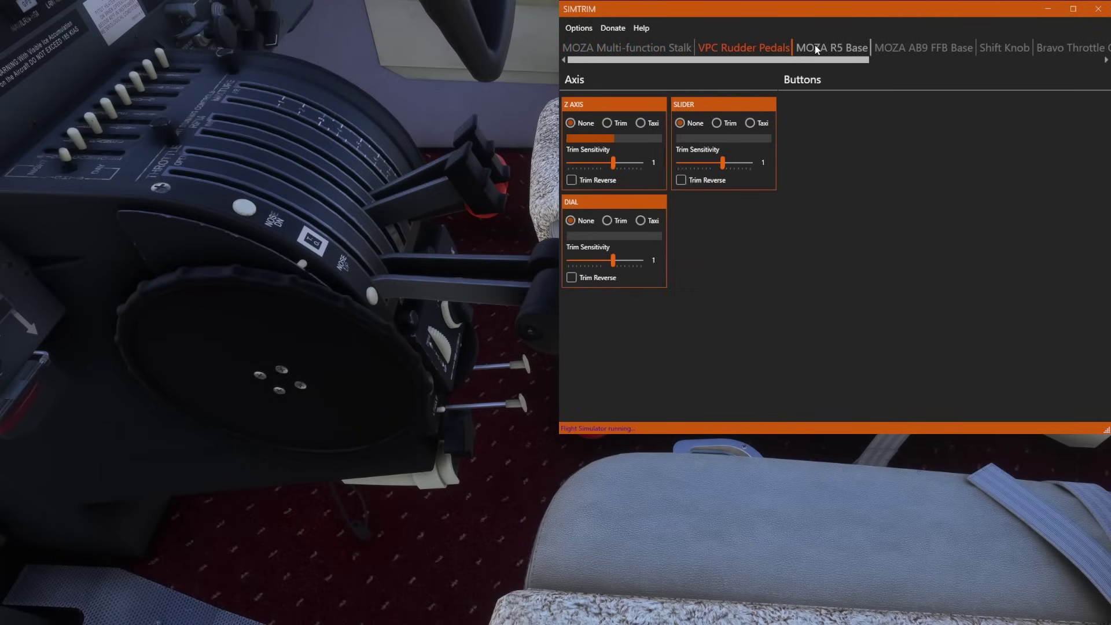
{"action": "left_click", "coordinate": [857, 48]}
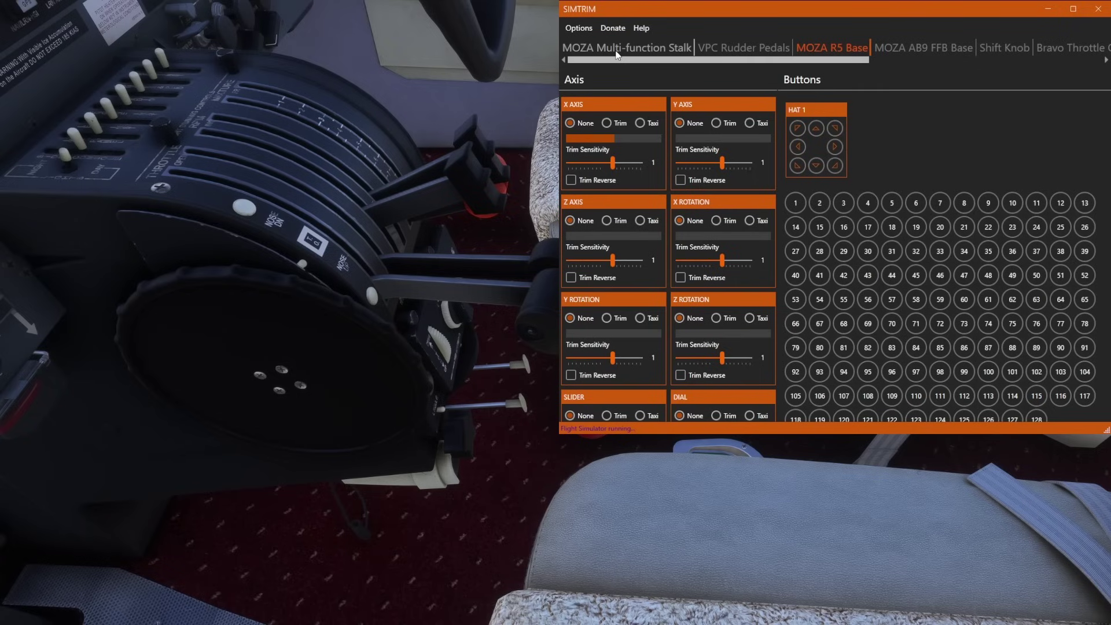
{"action": "left_click_drag", "start_coordinate": [619, 60], "coordinate": [711, 65]}
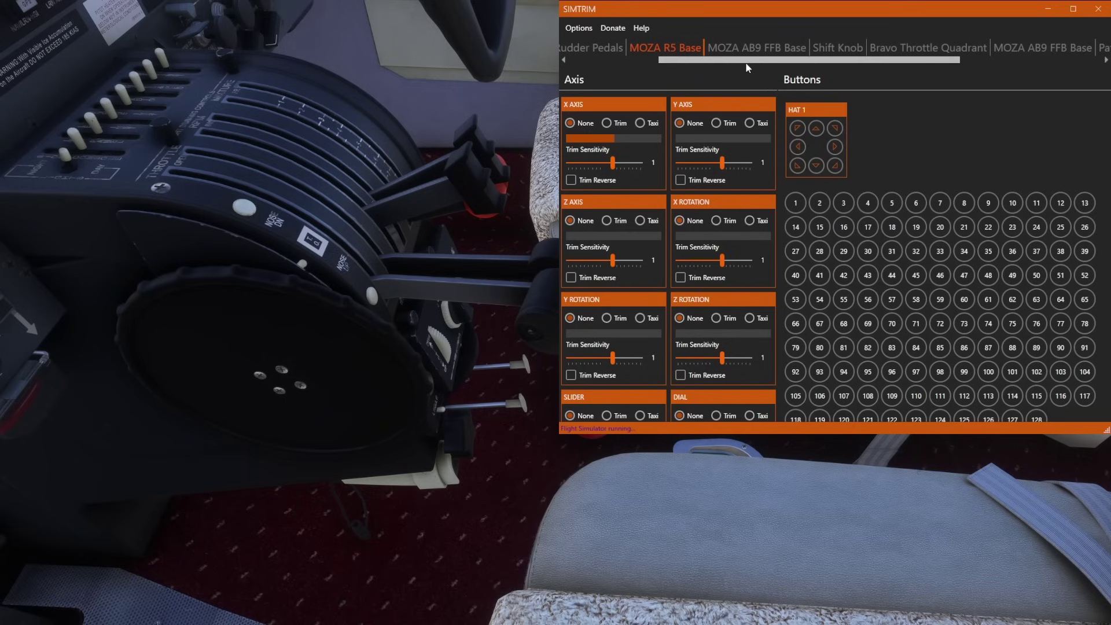
{"action": "left_click_drag", "start_coordinate": [785, 64], "coordinate": [886, 66]}
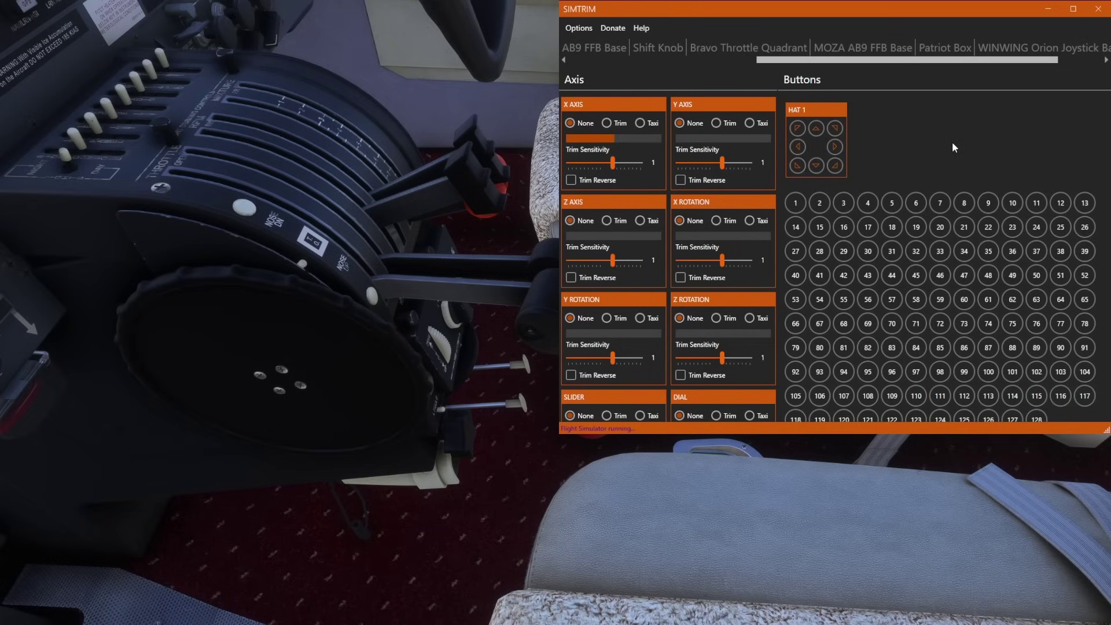
{"action": "left_click", "coordinate": [868, 205]}
{"action": "left_click", "coordinate": [946, 260]}
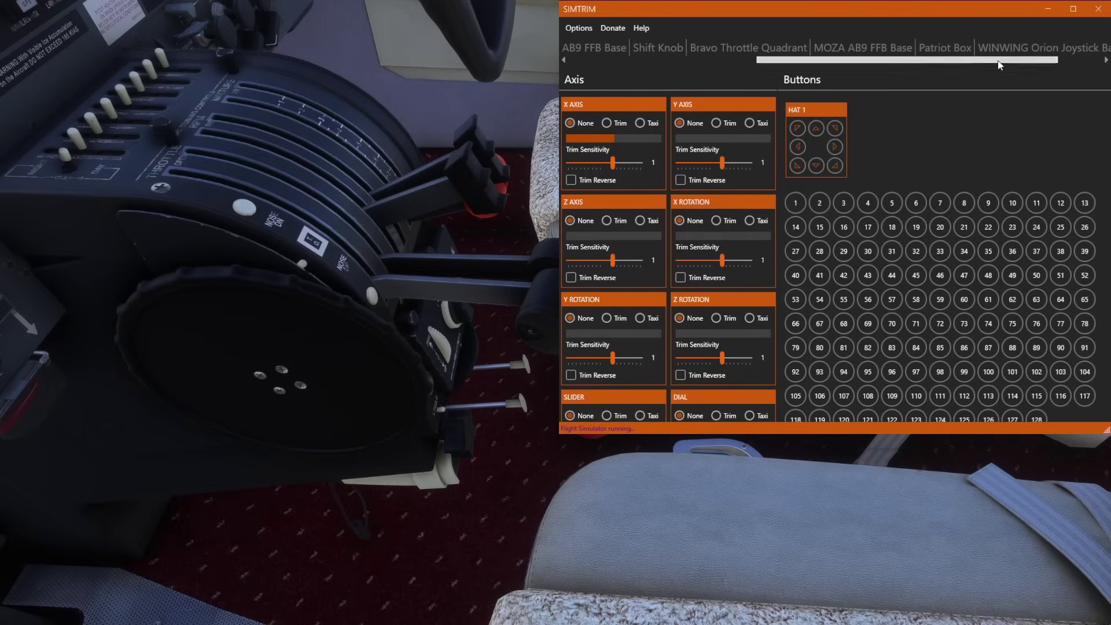
{"action": "left_click_drag", "start_coordinate": [996, 60], "coordinate": [1040, 60]}
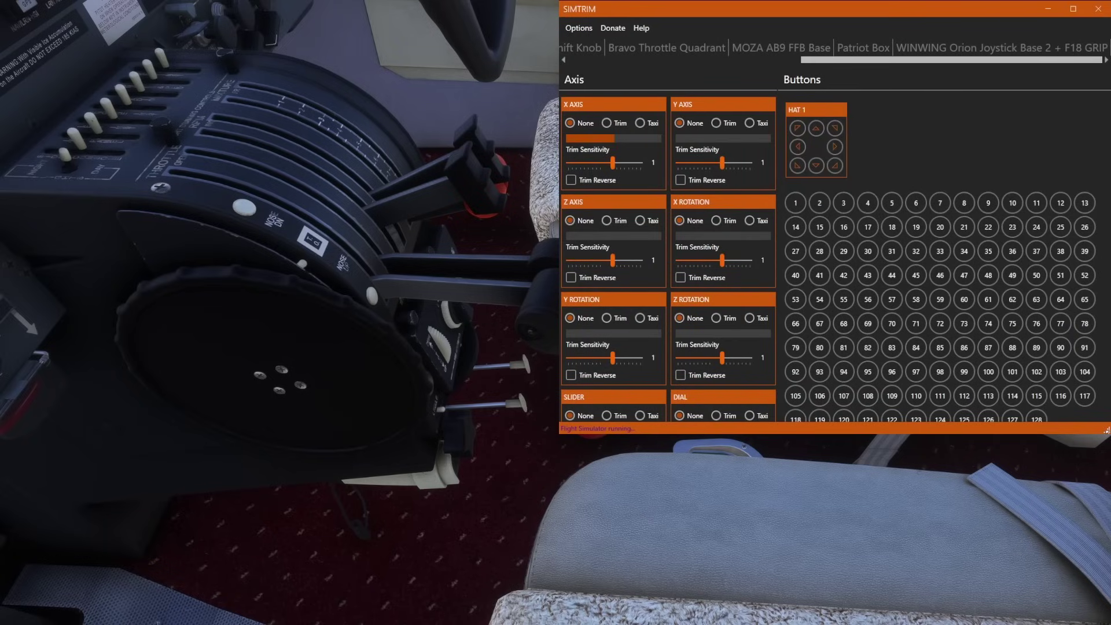
- Enlarge the SIMTRIM window so that all axis boxes and buttons of the MOZA R5 Base fit vertically
{"action": "left_click_drag", "start_coordinate": [1106, 431], "coordinate": [1110, 570]}
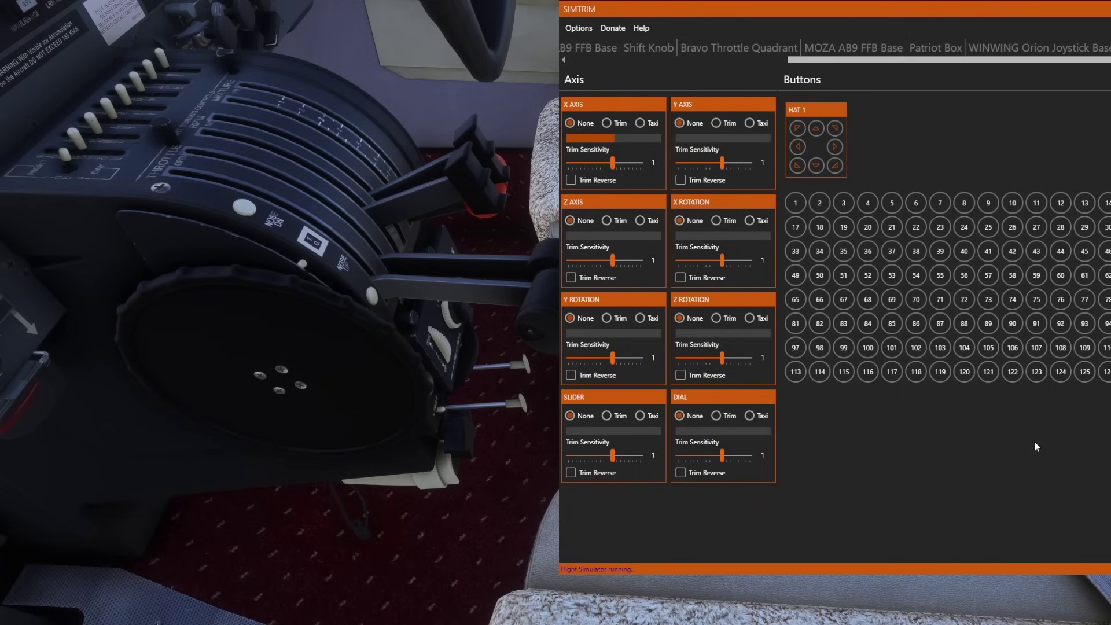